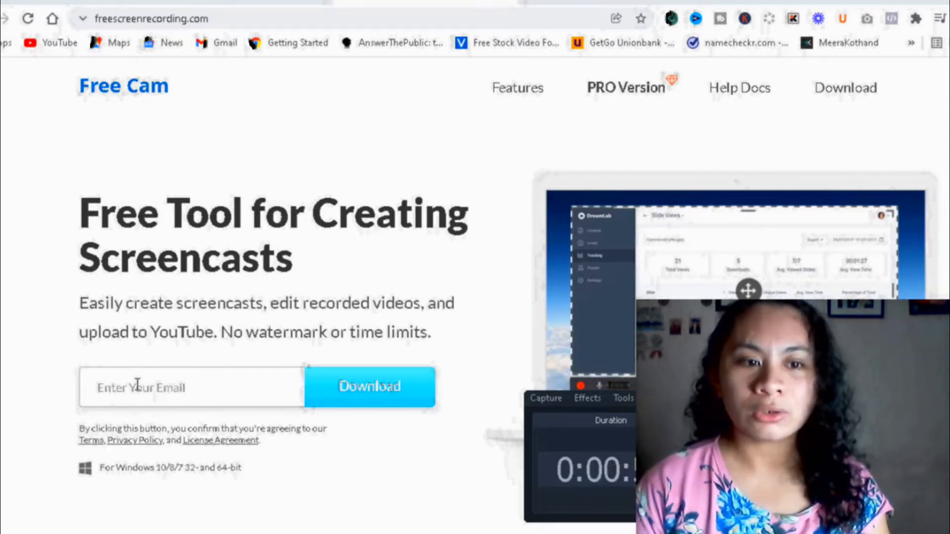
# - Download Free Cam from its website using an e-mail address and view the installation instructions
pyautogui.click(184, 387)
pyautogui.click(188, 426)
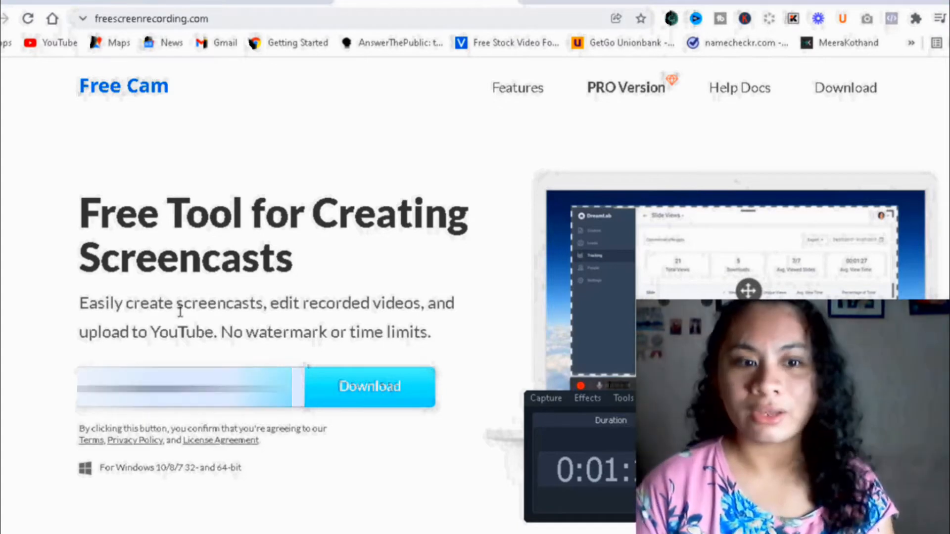
pyautogui.click(393, 396)
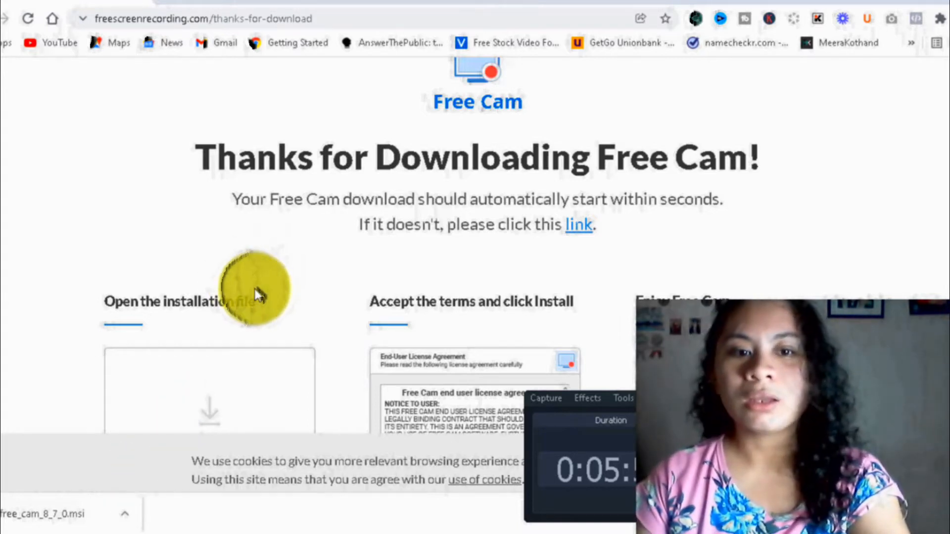
pyautogui.scroll(-2, 267, 299)
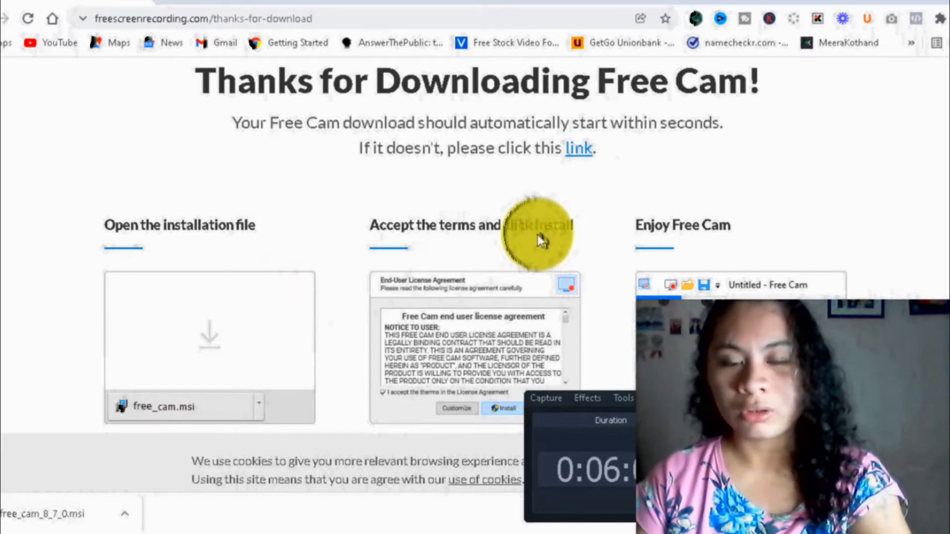
pyautogui.scroll(-2, 549, 252)
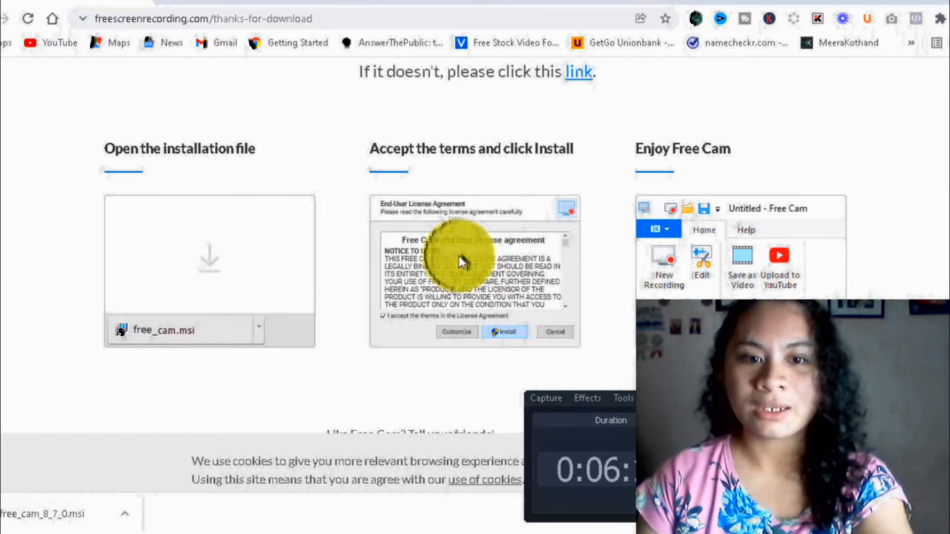
pyautogui.scroll(-1, 460, 261)
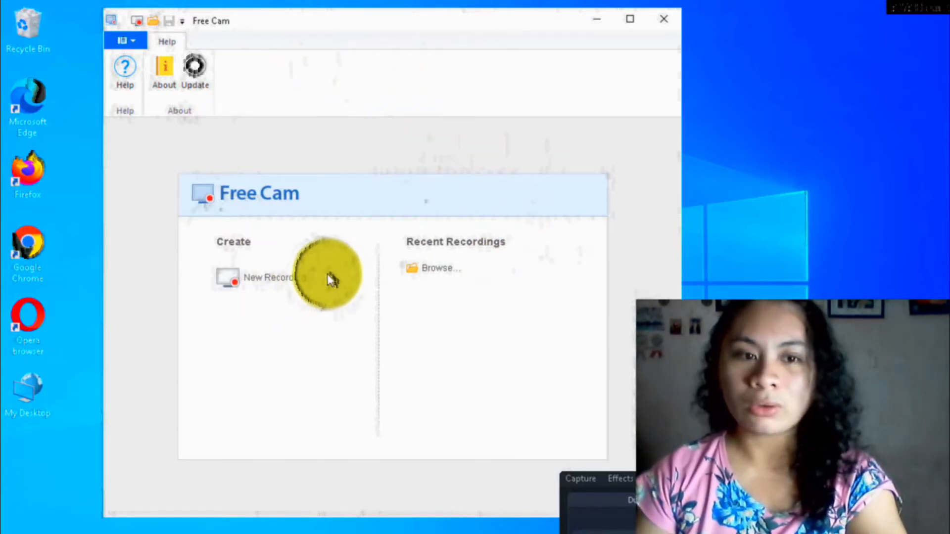
# - Start a new recording in Free Cam and set the recording area to fullscreen
pyautogui.click(303, 281)
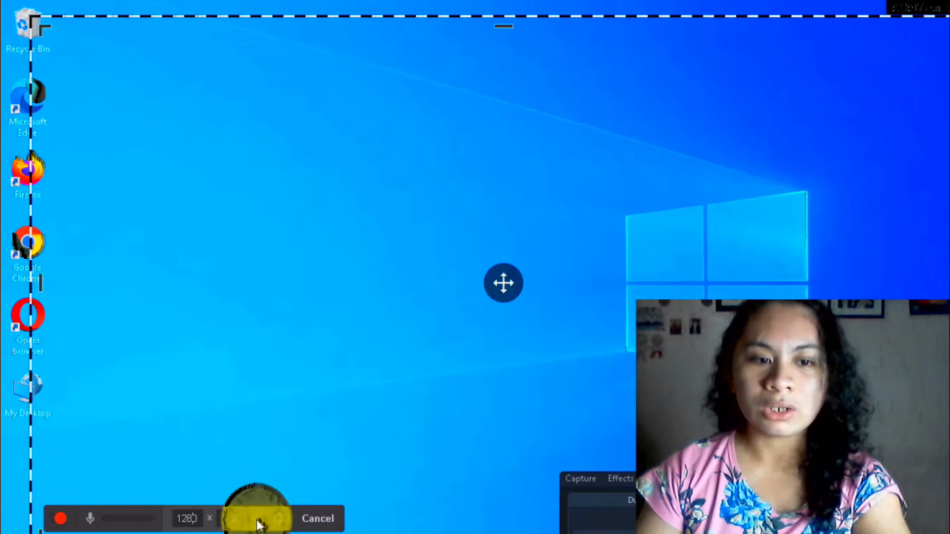
pyautogui.click(208, 519)
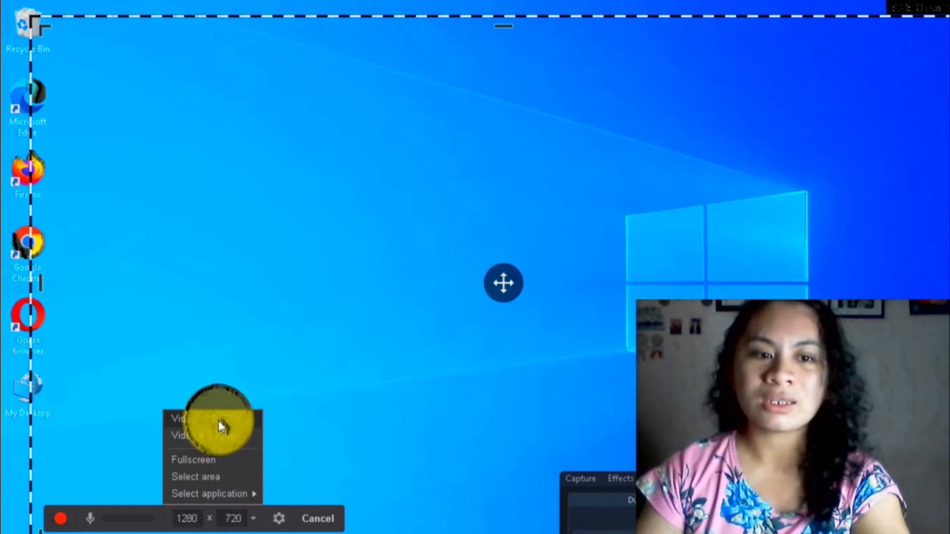
pyautogui.click(219, 460)
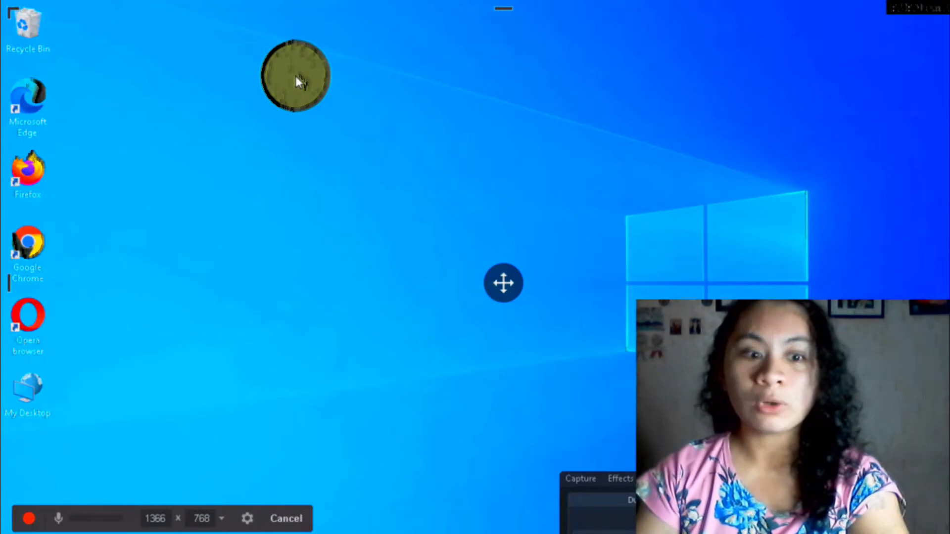
# - Select a custom recording area of about 968 by 464 pixels on the desktop
pyautogui.click(222, 519)
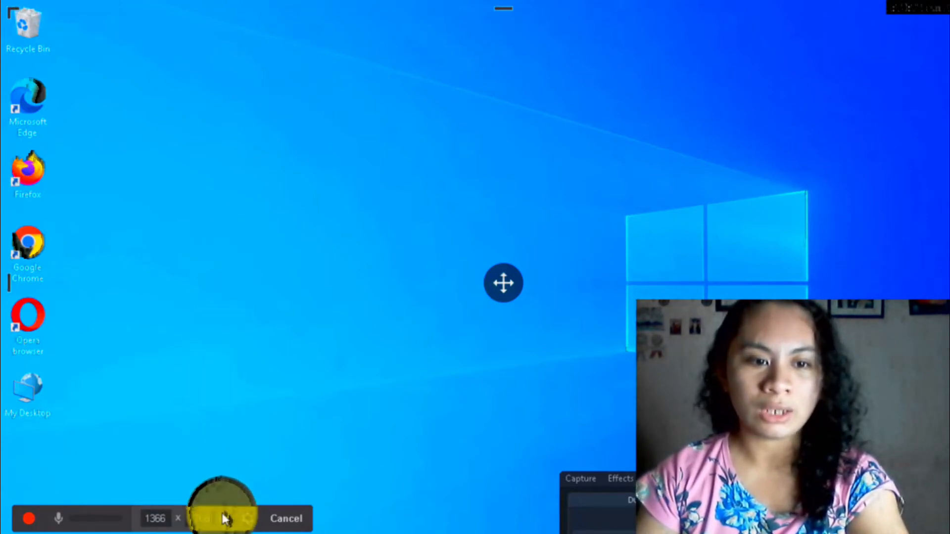
pyautogui.click(192, 477)
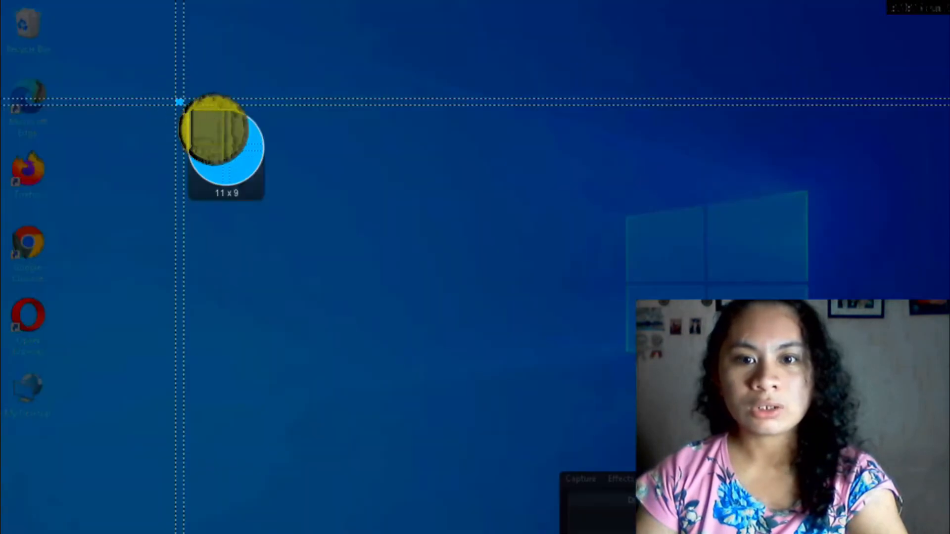
pyautogui.moveTo(181, 100); pyautogui.dragTo(891, 441)
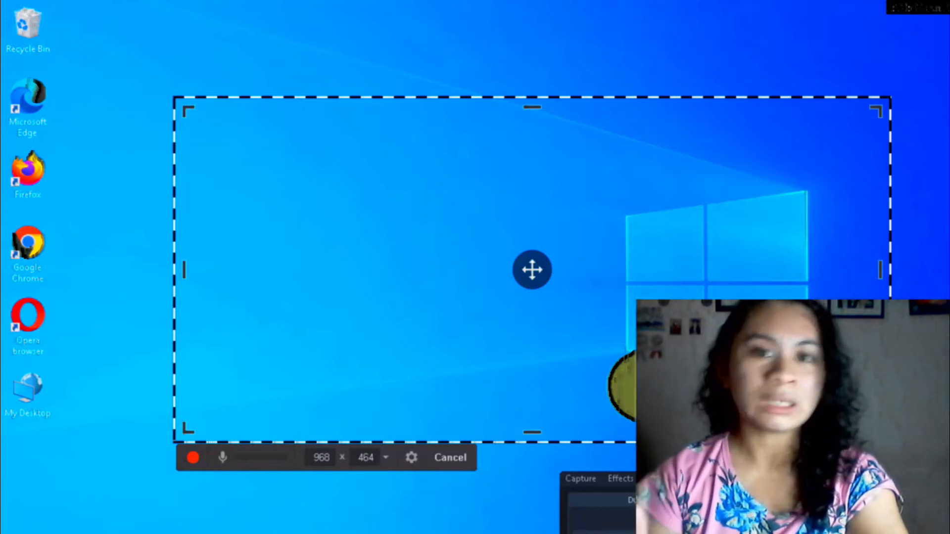
# - Set the recording area to the Google Chrome application window
pyautogui.click(386, 457)
pyautogui.moveTo(383, 436)
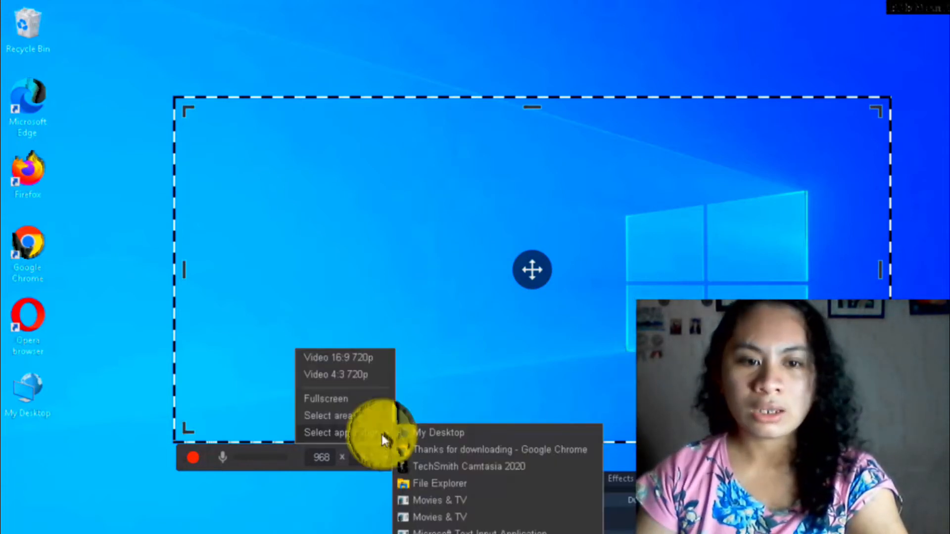
pyautogui.click(497, 456)
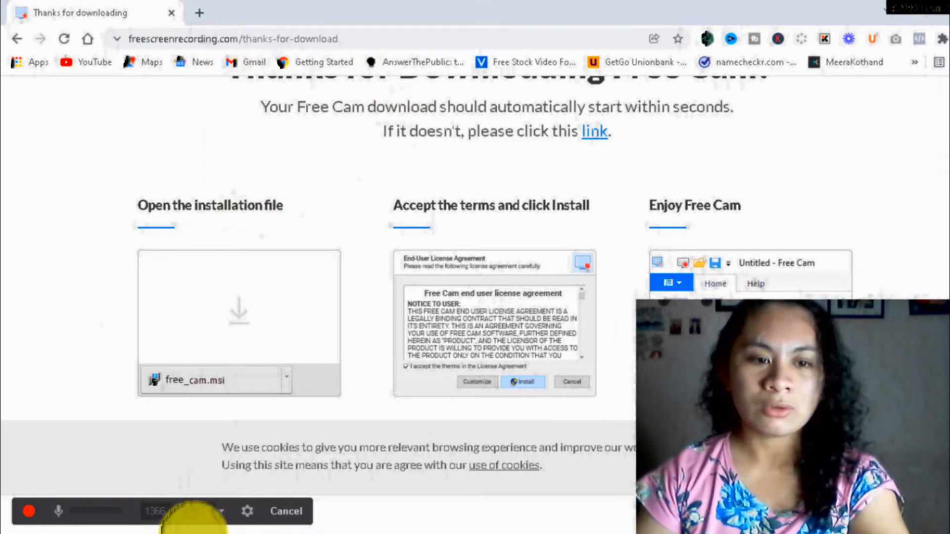
# - Switch the recording area to fullscreen and shrink it from its upper corner to about 1210 by 680 pixels
pyautogui.click(223, 512)
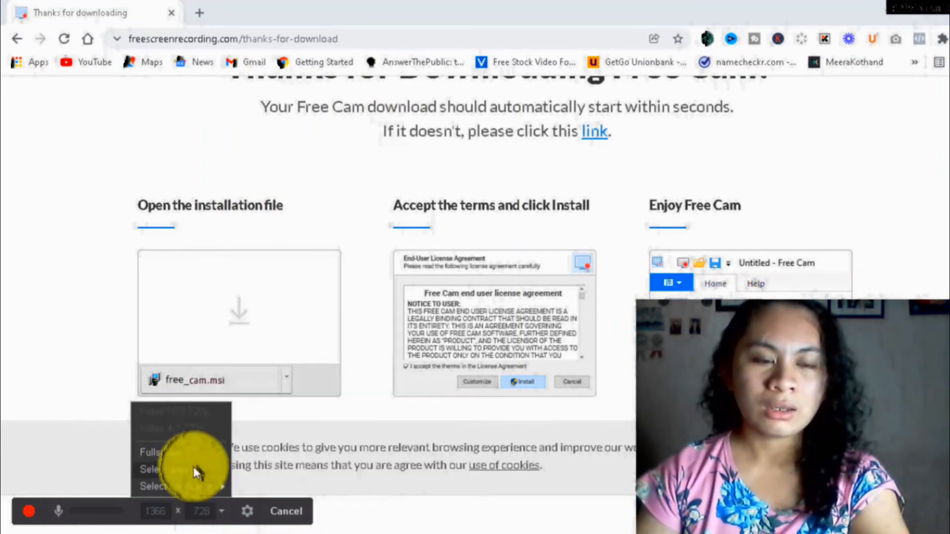
pyautogui.click(186, 453)
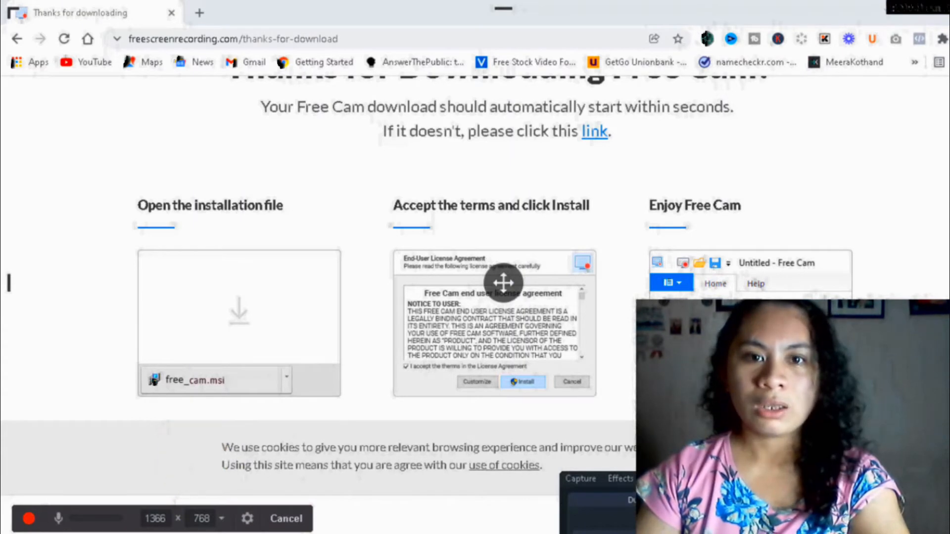
pyautogui.moveTo(943, 6); pyautogui.dragTo(875, 75)
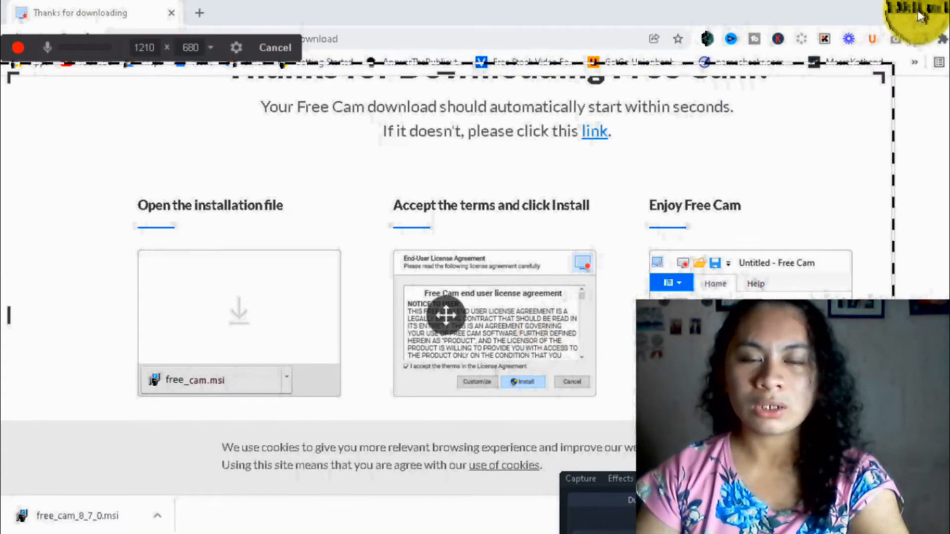
# - Minimize the browser, then reposition and resize the recording area on the desktop to about 1012 pixels wide
pyautogui.click(894, 15)
pyautogui.moveTo(733, 63); pyautogui.dragTo(802, 24)
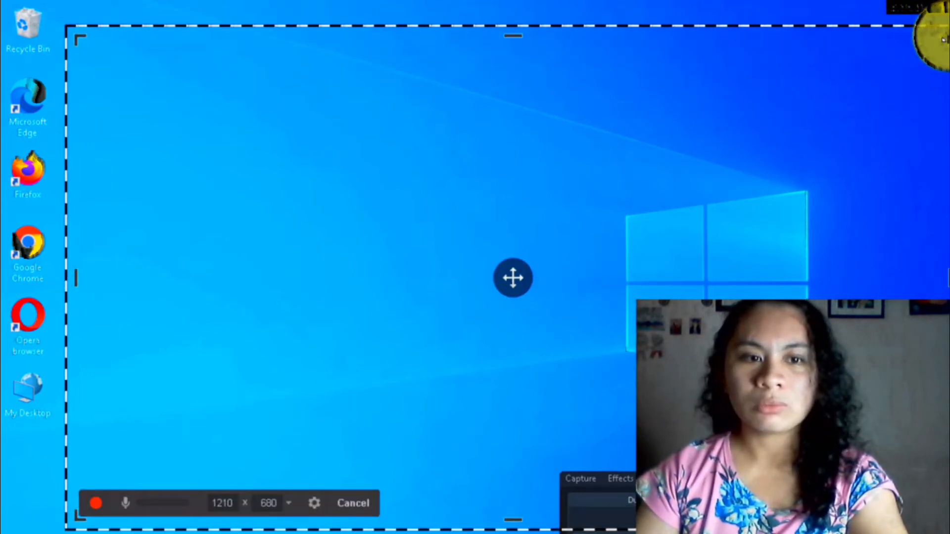
pyautogui.moveTo(937, 28); pyautogui.dragTo(820, 105)
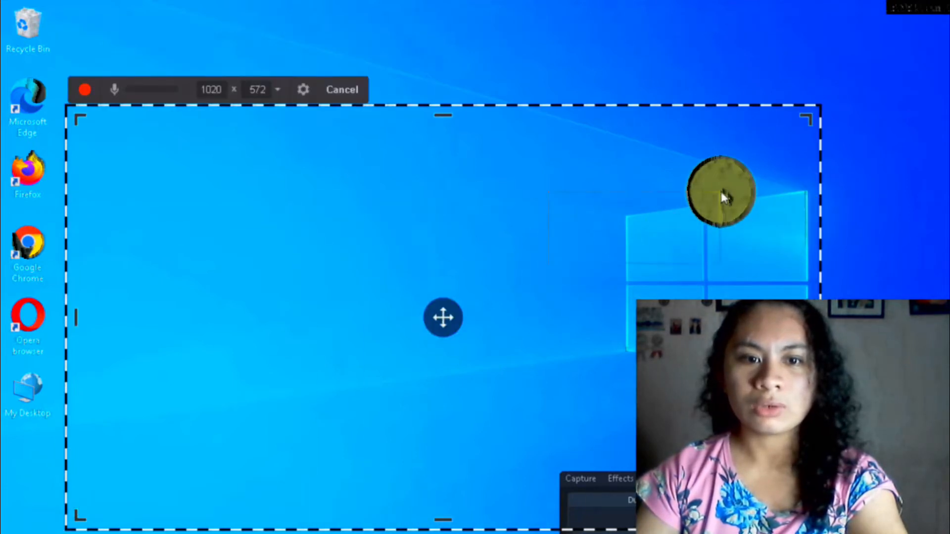
pyautogui.moveTo(504, 323); pyautogui.dragTo(584, 252)
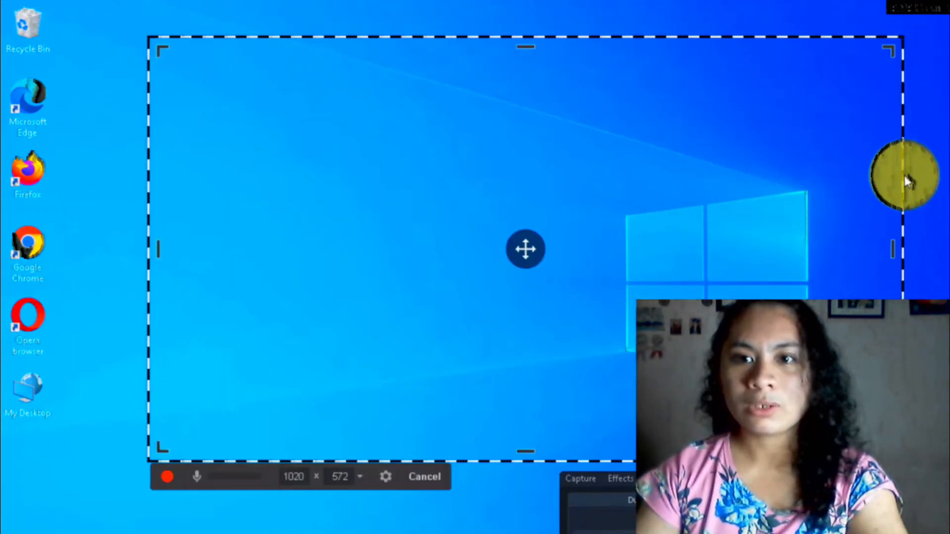
pyautogui.moveTo(901, 59); pyautogui.dragTo(895, 47)
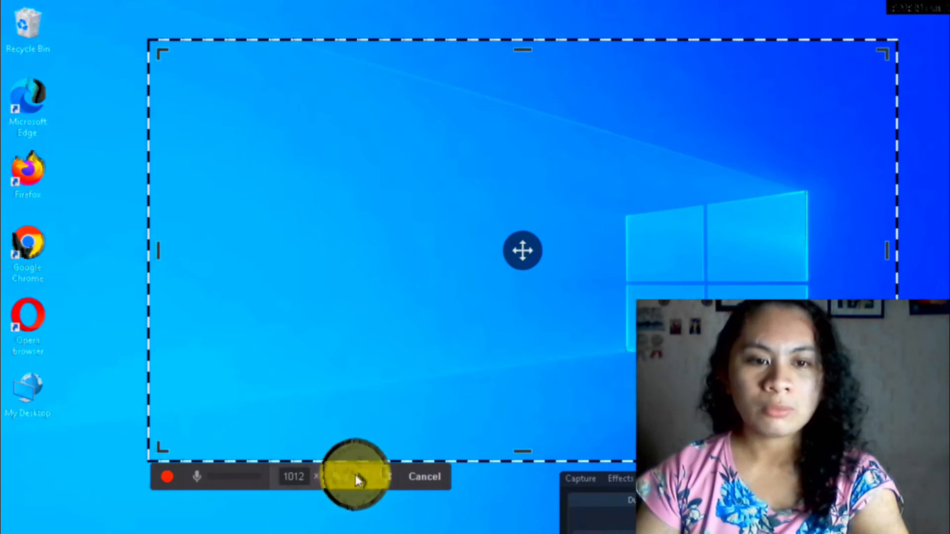
# - Set the recording area back to fullscreen
pyautogui.click(359, 476)
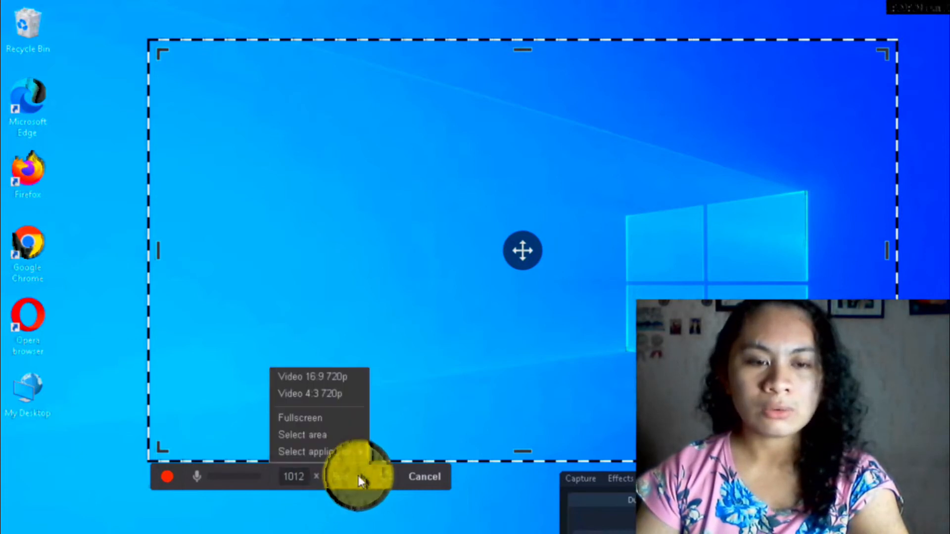
pyautogui.click(322, 419)
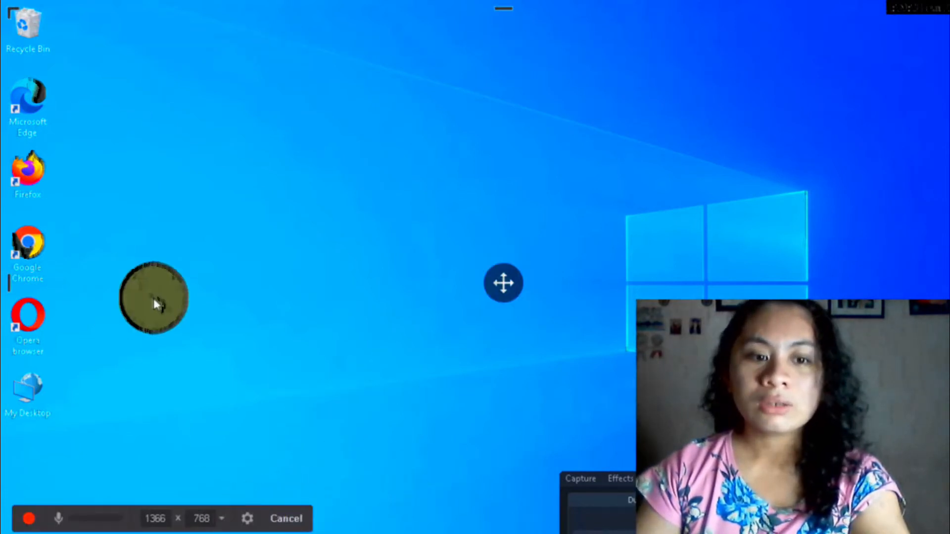
# - Select Microphone (Realtek(R) Audio) as the audio input in the recording settings, review the advanced options and apply
pyautogui.click(250, 519)
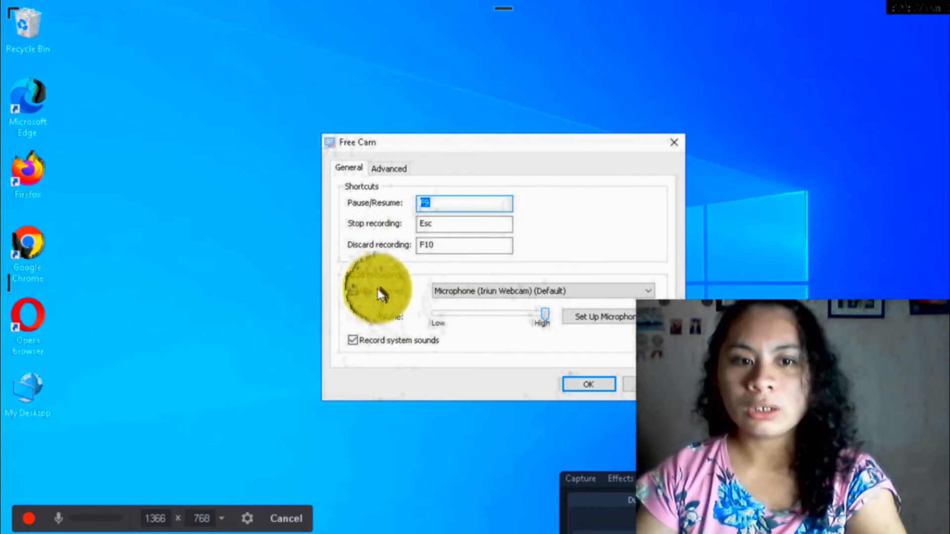
pyautogui.click(579, 292)
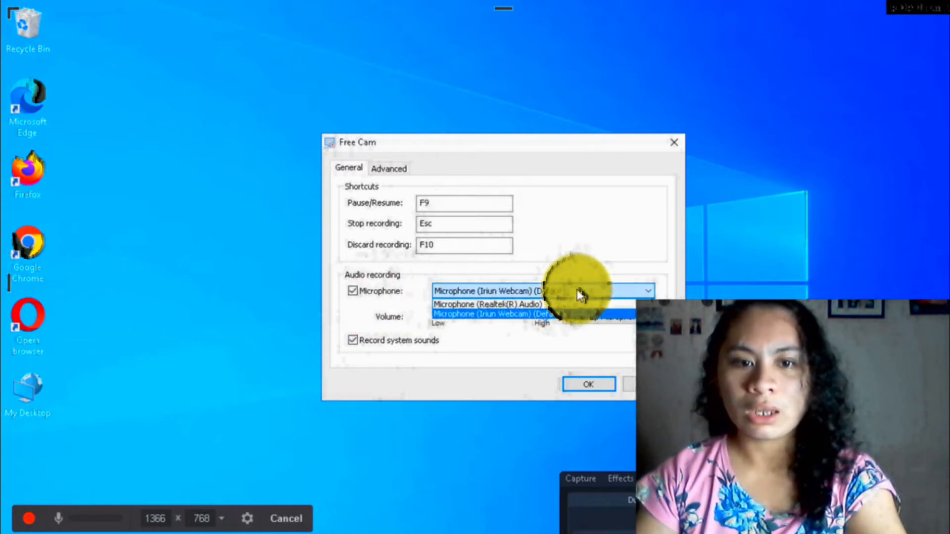
pyautogui.click(450, 305)
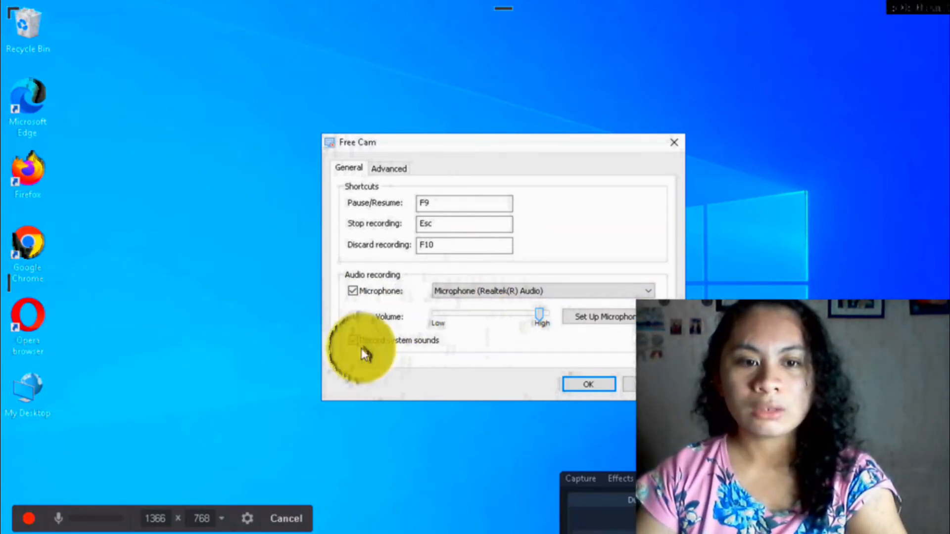
pyautogui.click(396, 347)
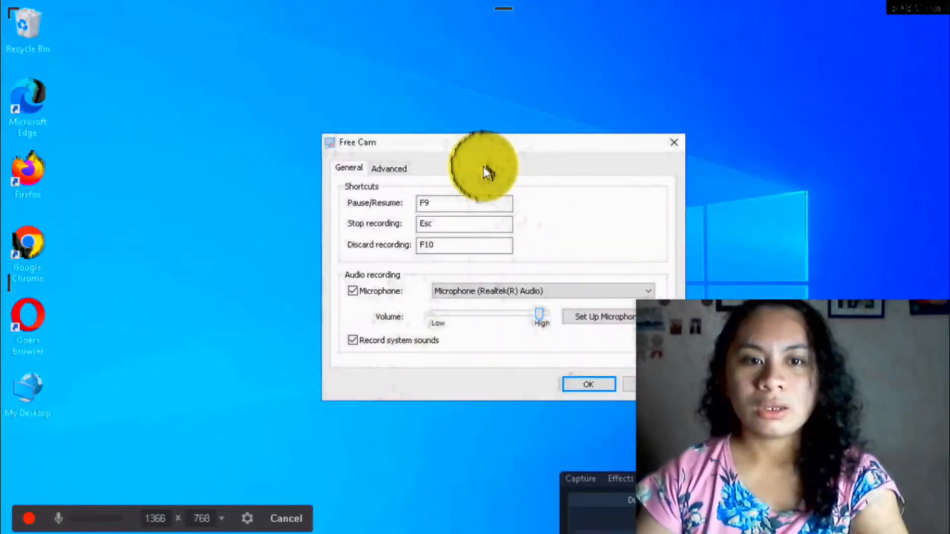
pyautogui.click(391, 168)
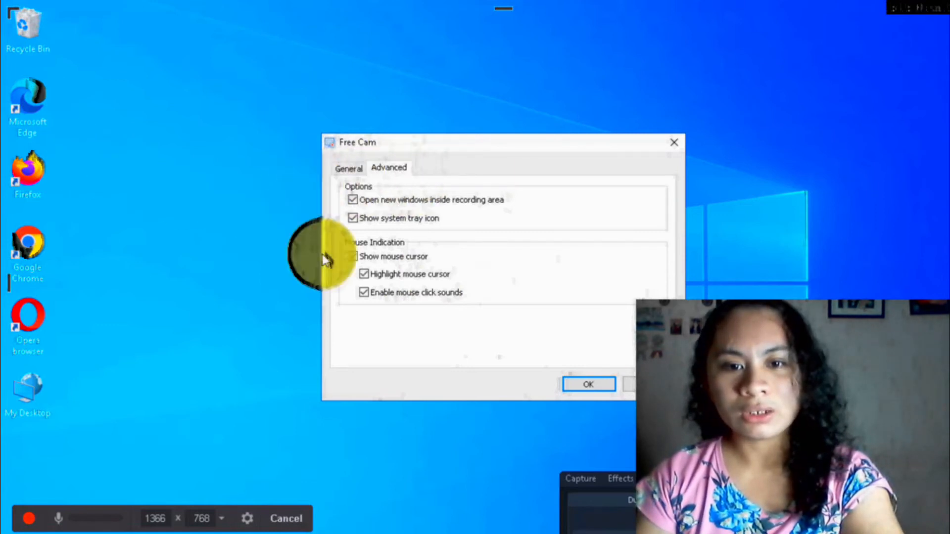
pyautogui.click(585, 384)
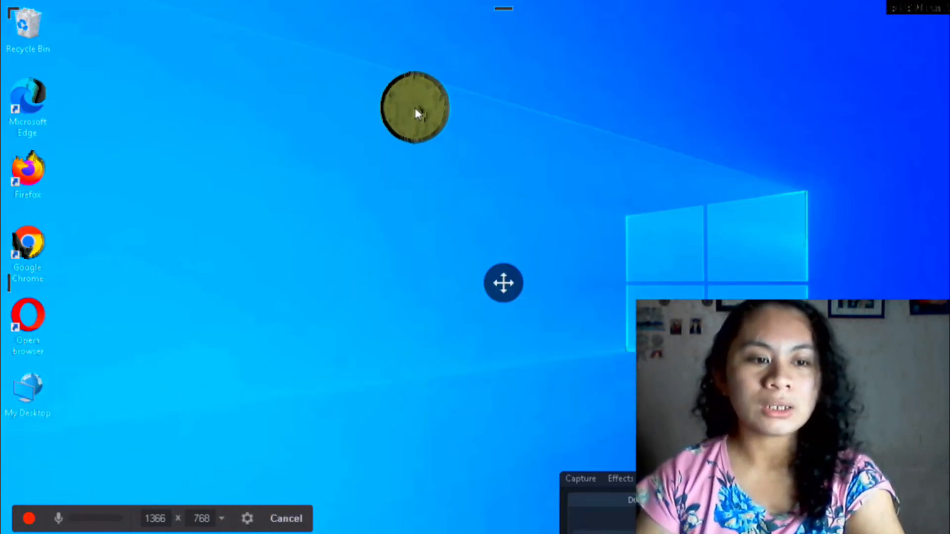
# - Make a short fullscreen recording that includes the browser page and preview the result
pyautogui.click(31, 520)
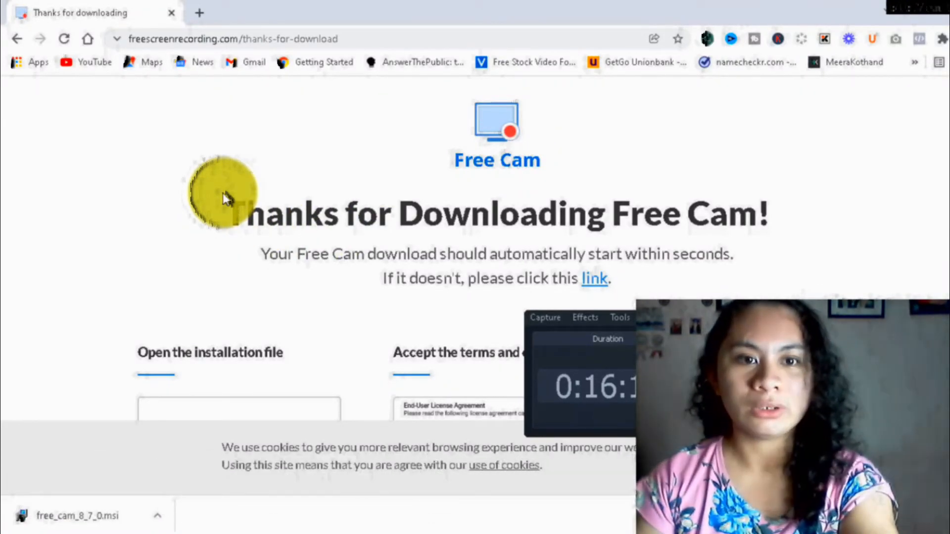
pyautogui.press('Escape')
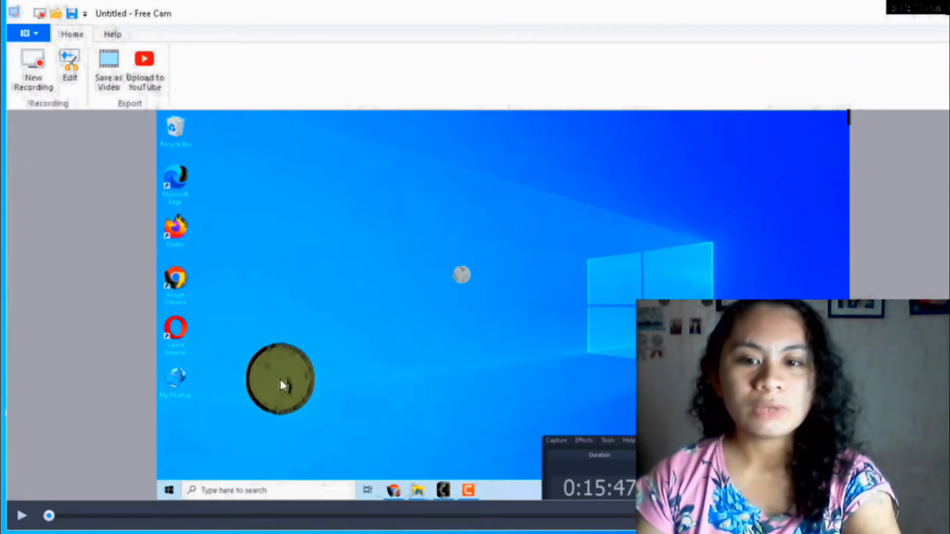
pyautogui.click(23, 516)
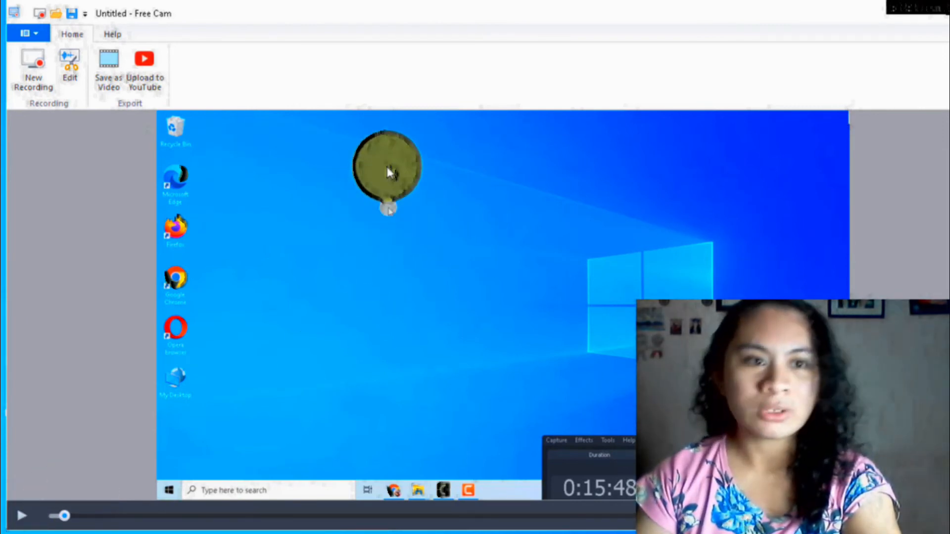
# - Delete the silent section from about 2.72 to 12.64 seconds of the recording in the video editor
pyautogui.click(72, 79)
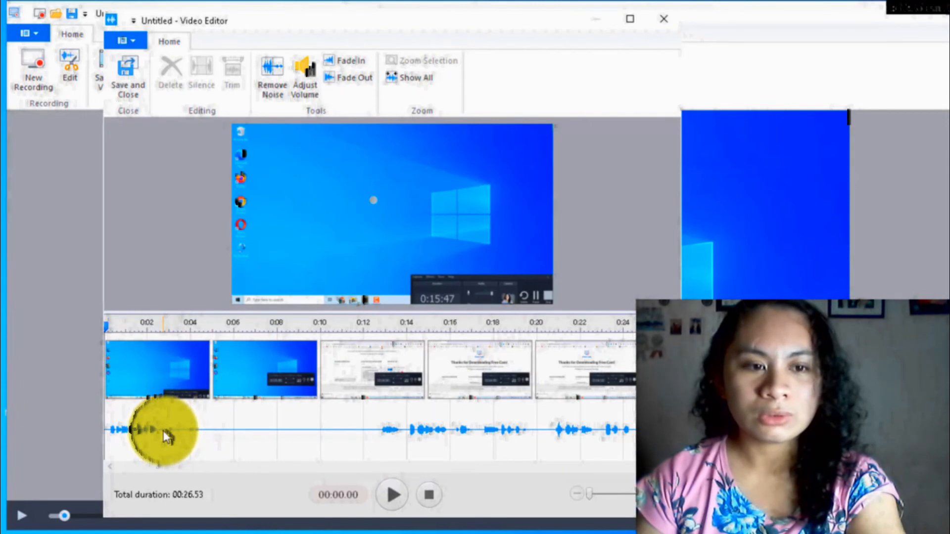
pyautogui.moveTo(165, 435); pyautogui.dragTo(378, 440)
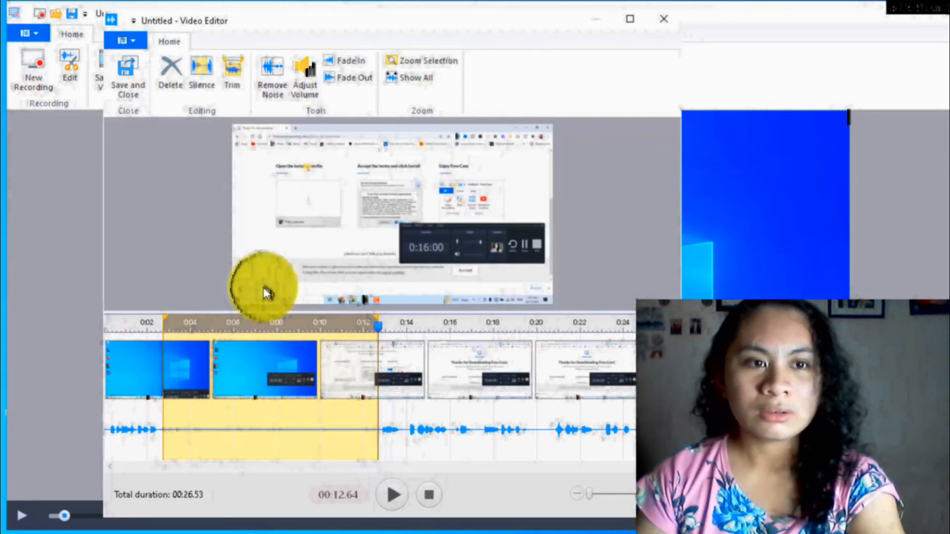
pyautogui.click(168, 76)
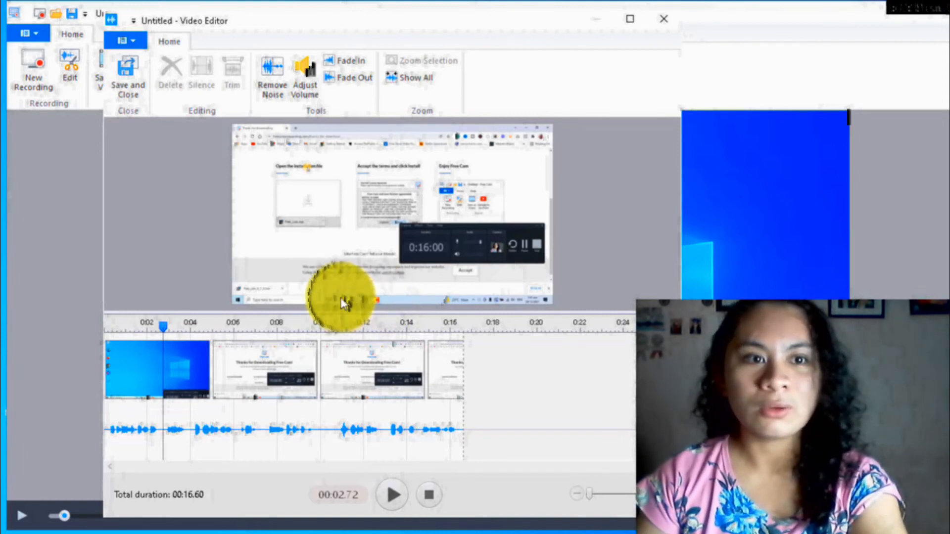
pyautogui.click(245, 399)
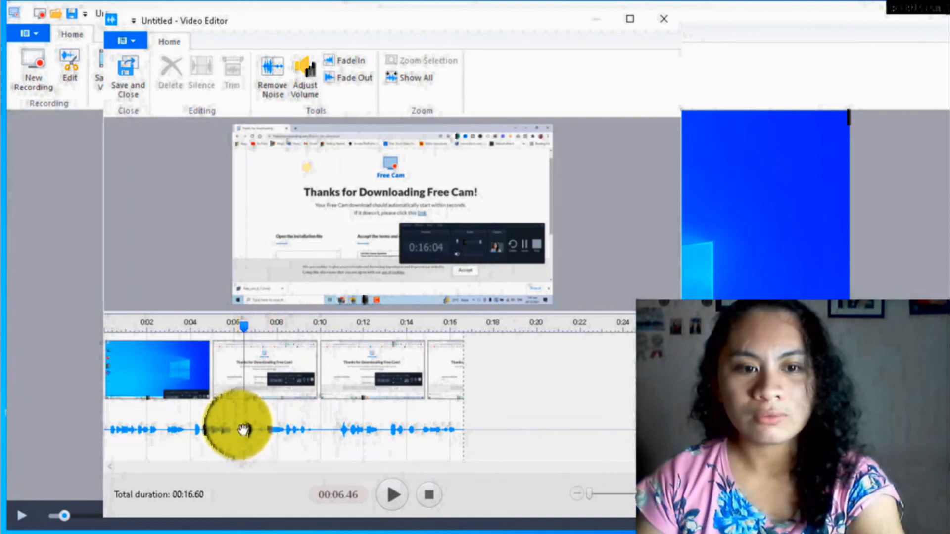
# - Remove background noise from the recording, using the section from about 6 to 13.12 seconds as the noise sample
pyautogui.moveTo(242, 430); pyautogui.dragTo(388, 426)
pyautogui.click(270, 79)
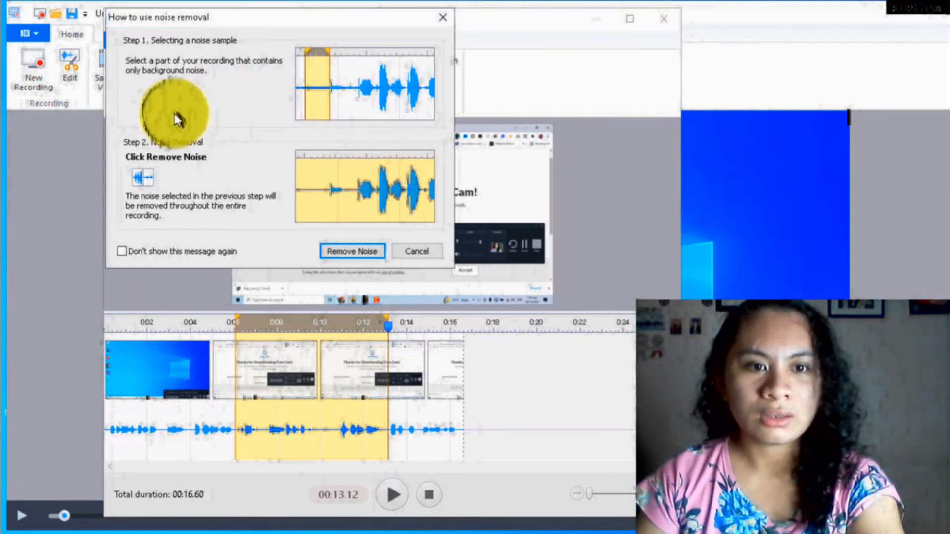
pyautogui.click(365, 256)
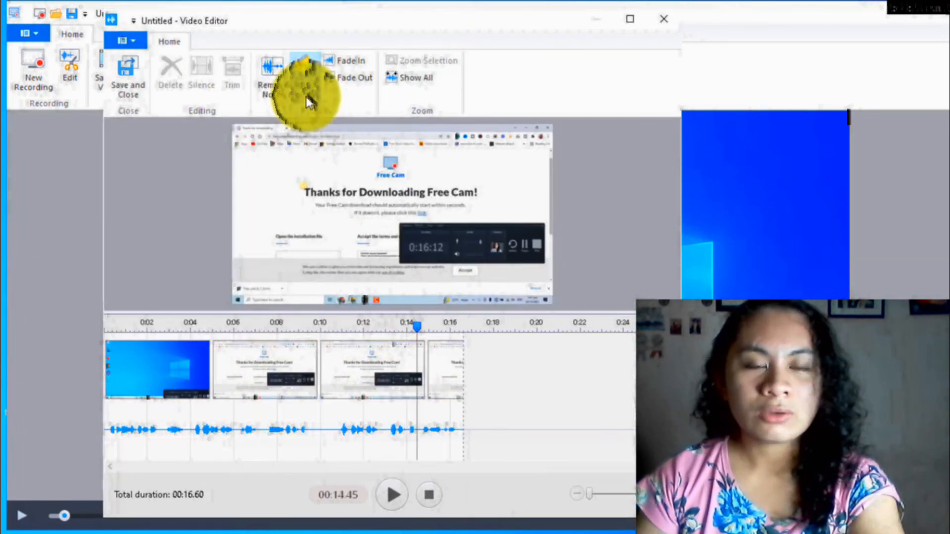
# - Raise the recording's volume by a little over a third of the range between 0% and 300%
pyautogui.click(305, 100)
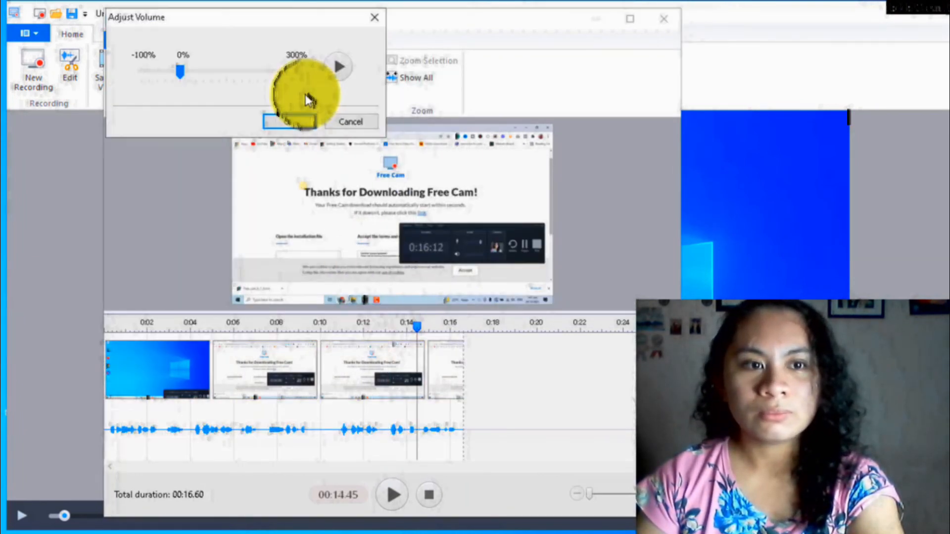
pyautogui.moveTo(180, 69); pyautogui.dragTo(223, 71)
pyautogui.click(289, 121)
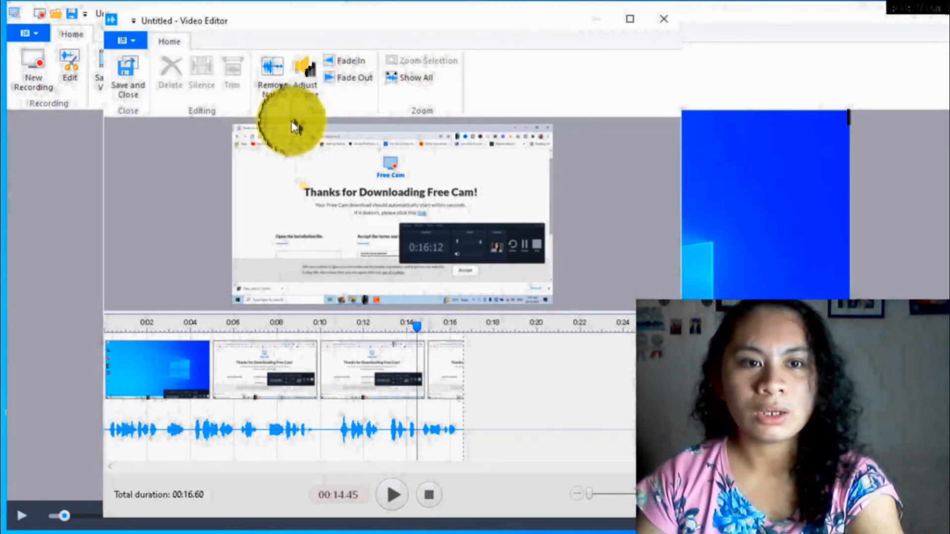
# - Apply a fade-in and a fade-out to the recording's audio, then save the edits and close the video editor
pyautogui.click(355, 65)
pyautogui.click(353, 79)
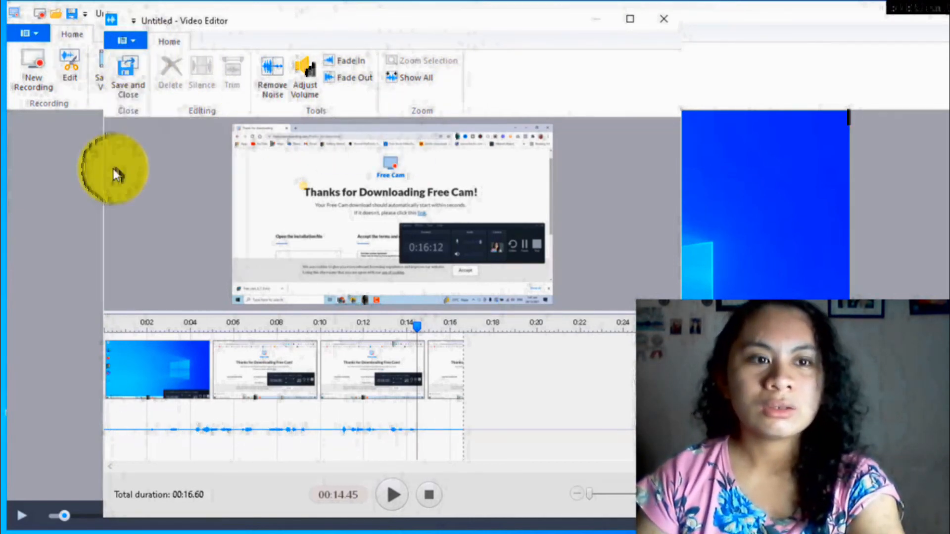
pyautogui.click(133, 91)
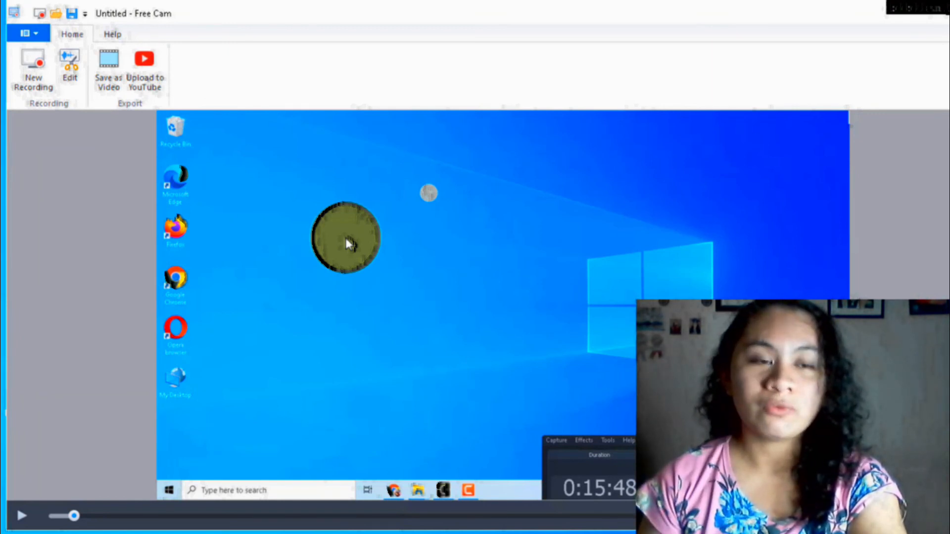
# - Export the edited recording to the Desktop as a WMV video named demo
pyautogui.click(115, 90)
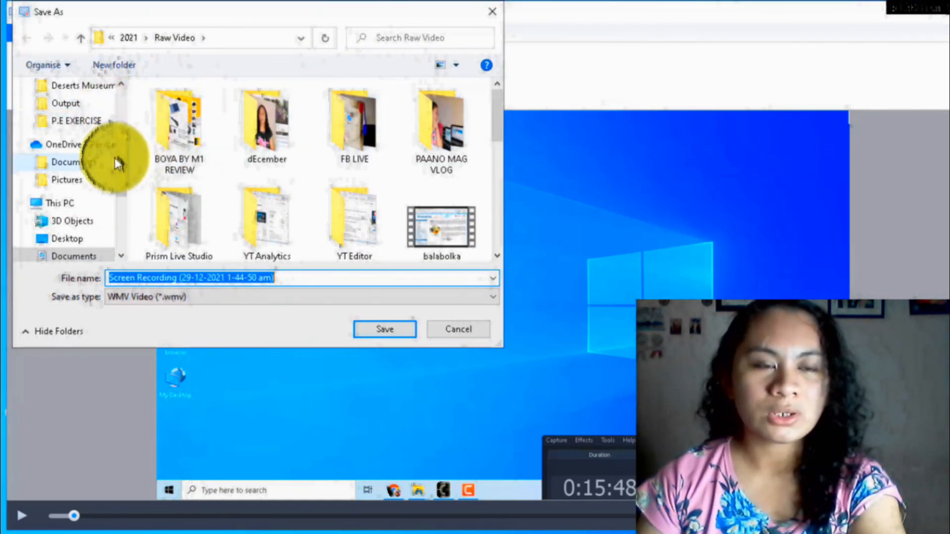
pyautogui.scroll(3, 122, 149)
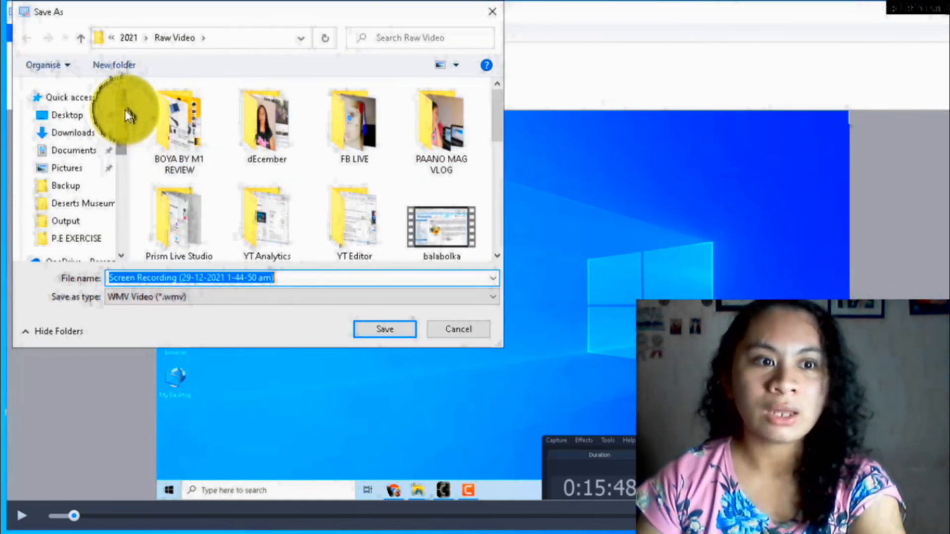
pyautogui.click(69, 115)
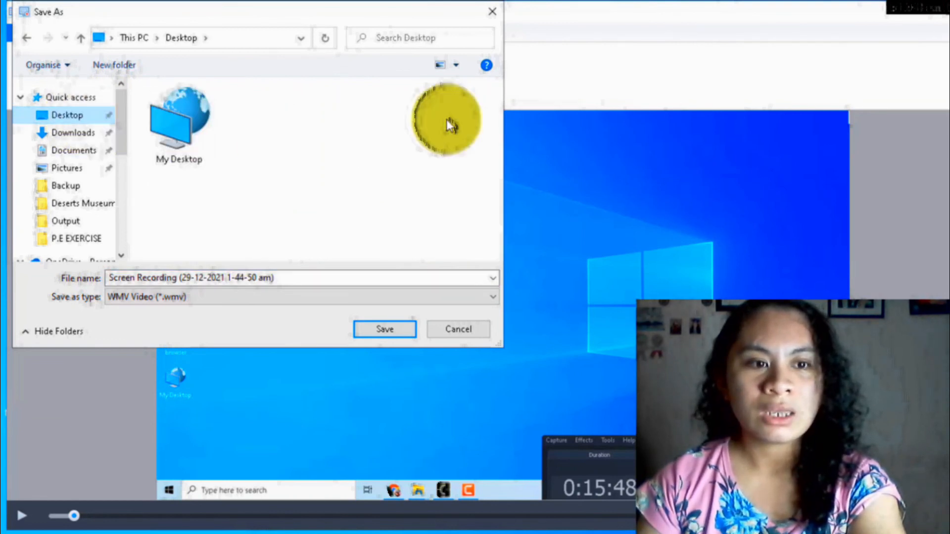
pyautogui.click(313, 275)
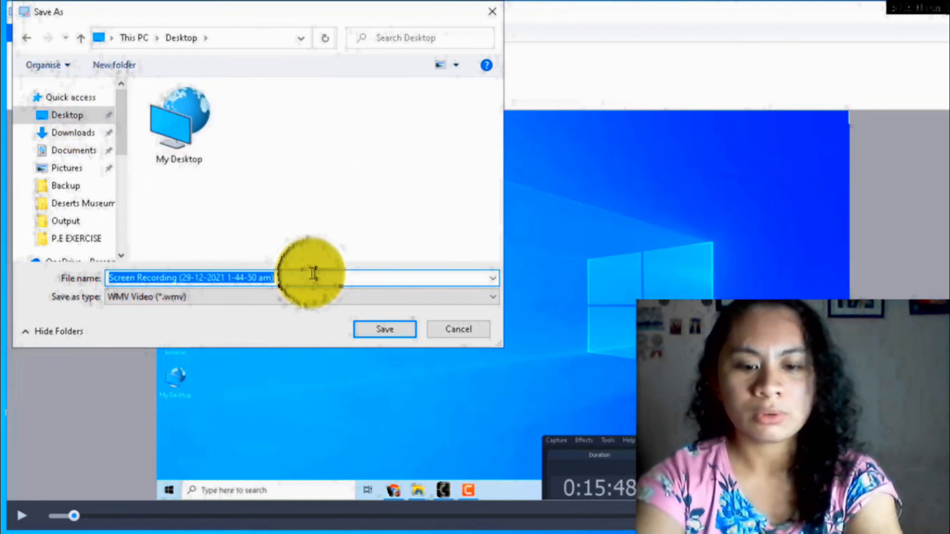
pyautogui.write('demo')
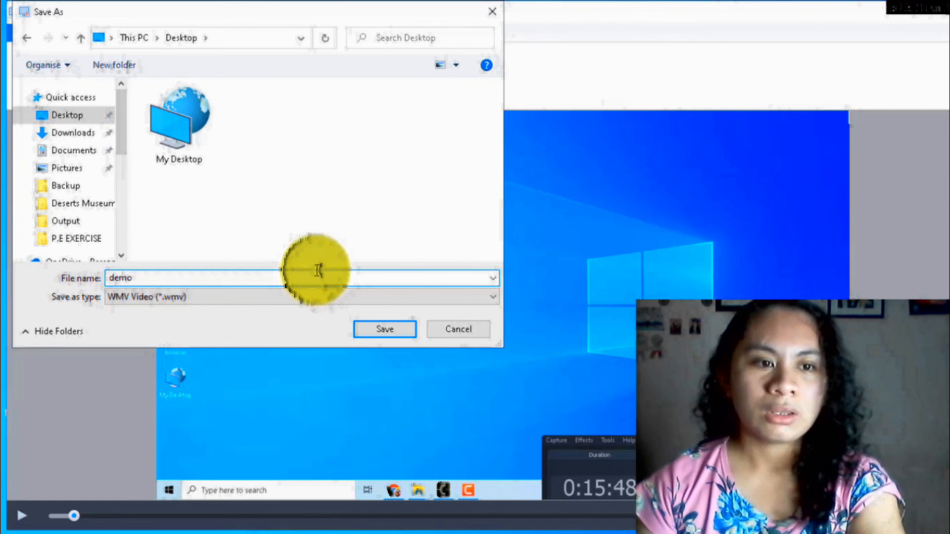
pyautogui.click(153, 302)
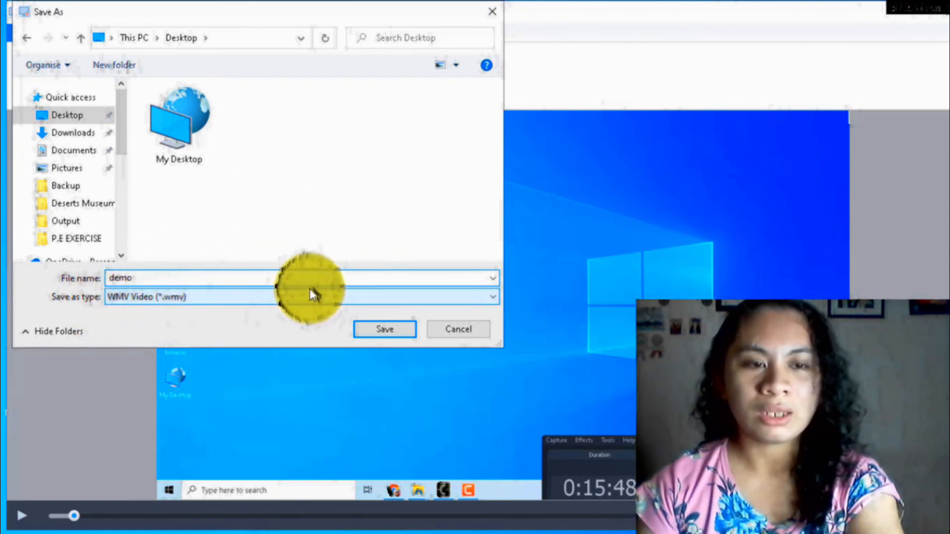
pyautogui.click(386, 329)
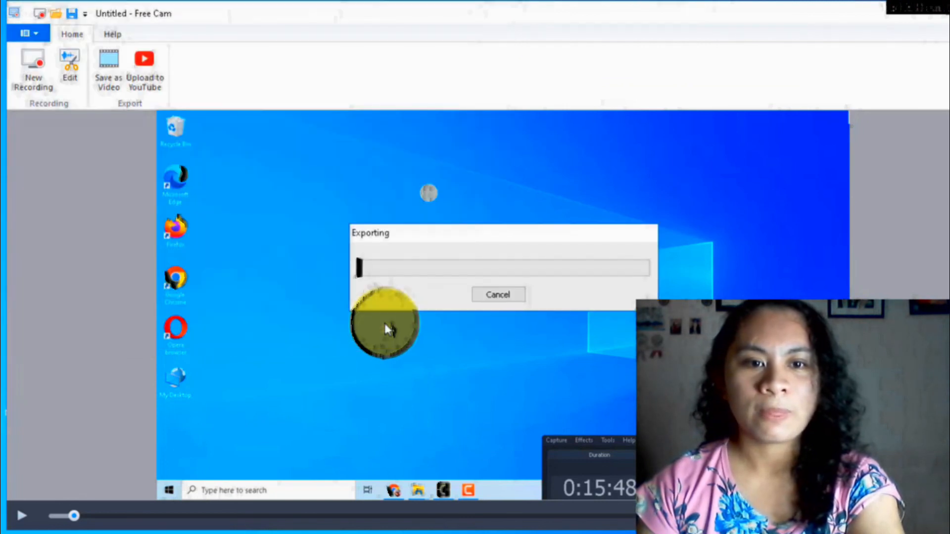